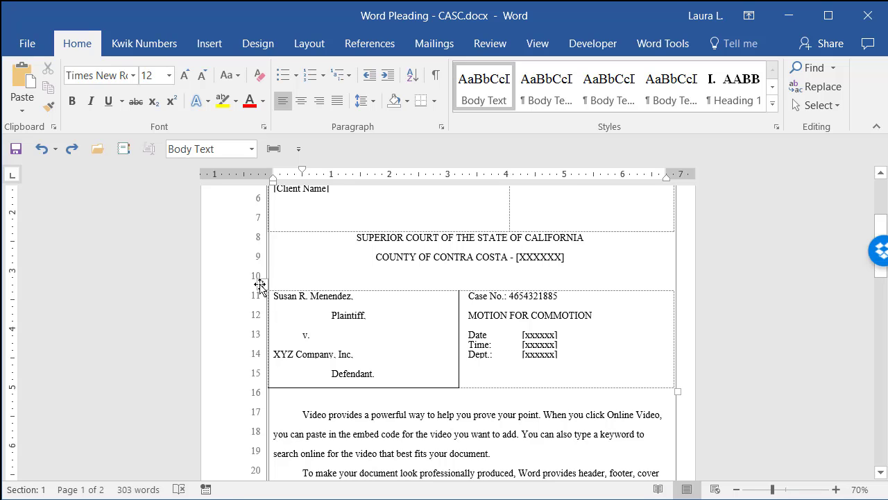
Append an empty row at the end of the case caption table.
{"action": "left_click", "coordinate": [262, 284]}
{"action": "left_click", "coordinate": [431, 349]}
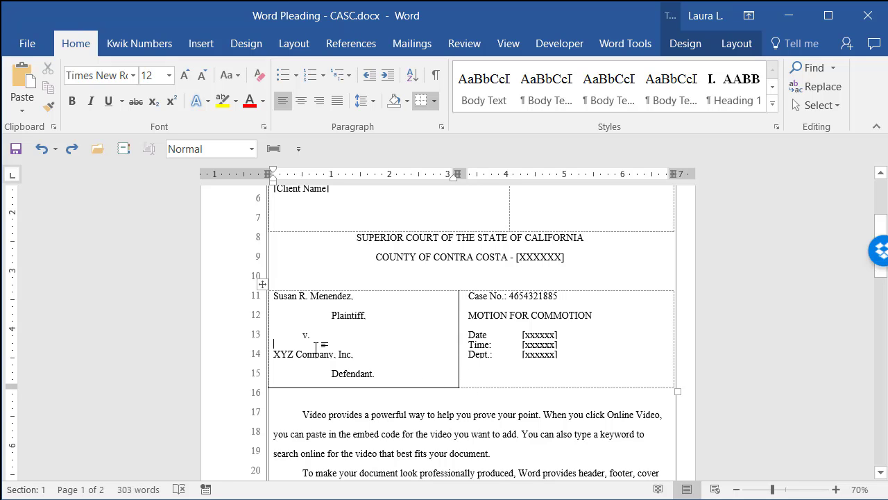
{"action": "left_click", "coordinate": [626, 336]}
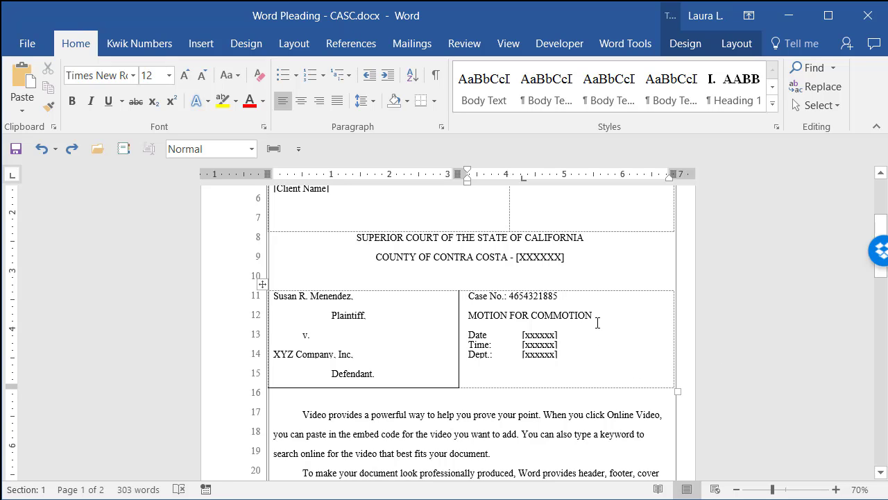
{"action": "key", "text": "ctrl+y"}
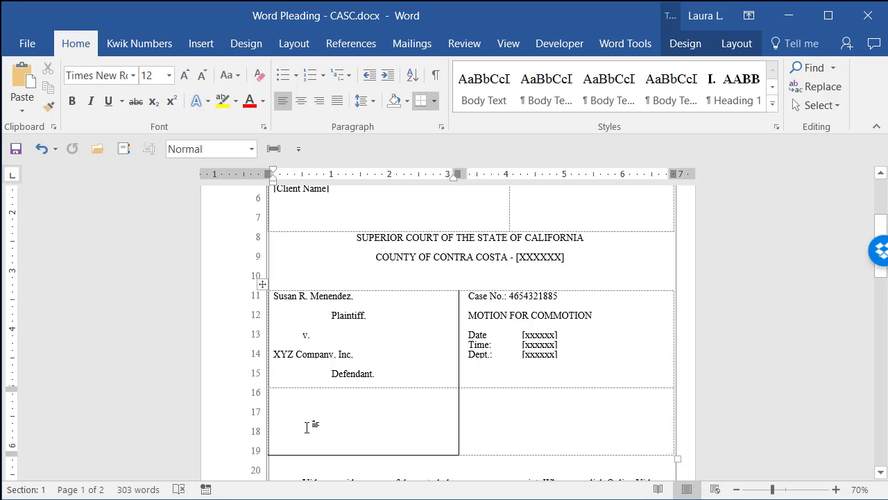
{"action": "scroll", "coordinate": [324, 429], "scroll_direction": "up", "scroll_amount": 4}
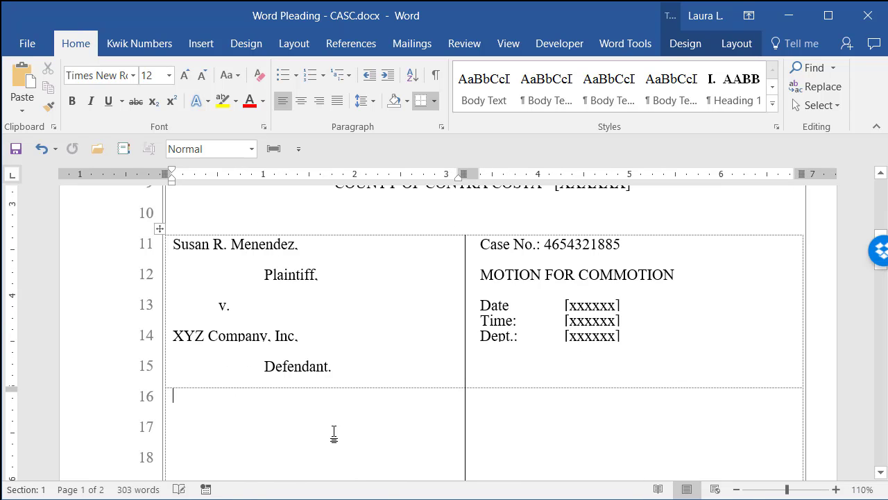
{"action": "scroll", "coordinate": [514, 408], "scroll_direction": "down", "scroll_amount": 2}
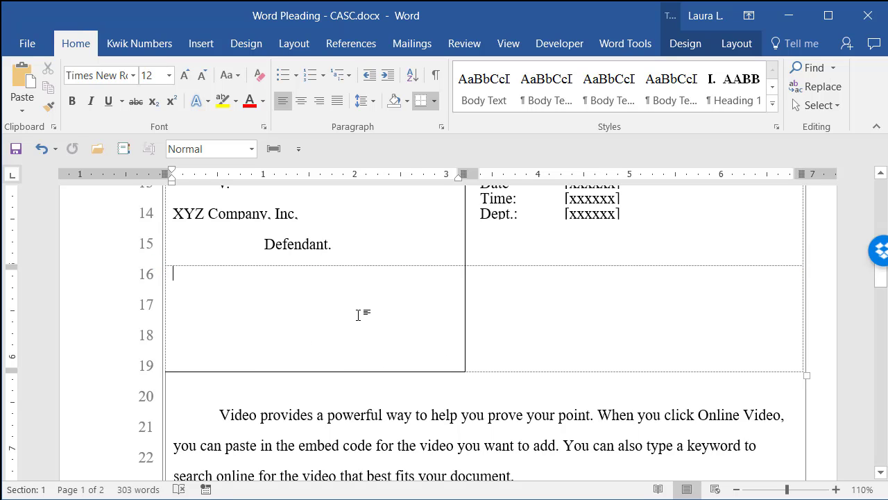
{"action": "scroll", "coordinate": [353, 357], "scroll_direction": "up", "scroll_amount": 2}
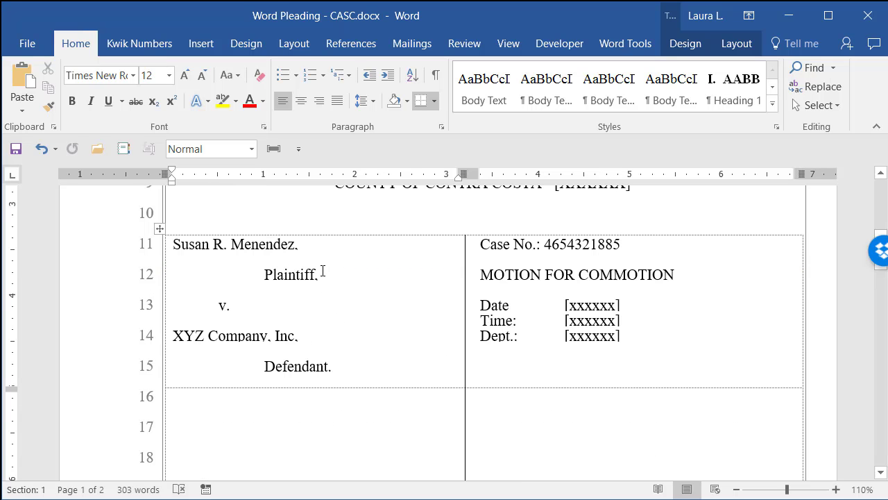
Select both left-column cells of the caption table and apply an inside horizontal border between them.
{"action": "left_click_drag", "start_coordinate": [229, 304], "coordinate": [386, 428]}
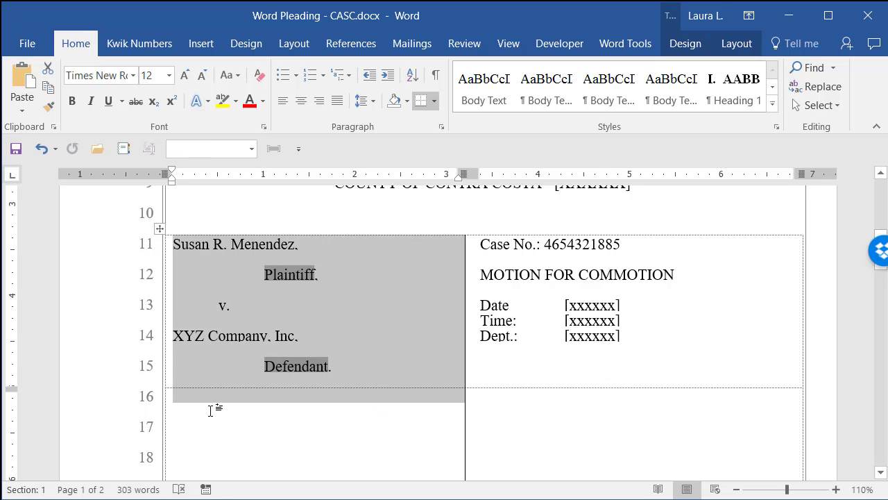
{"action": "left_click", "coordinate": [241, 222]}
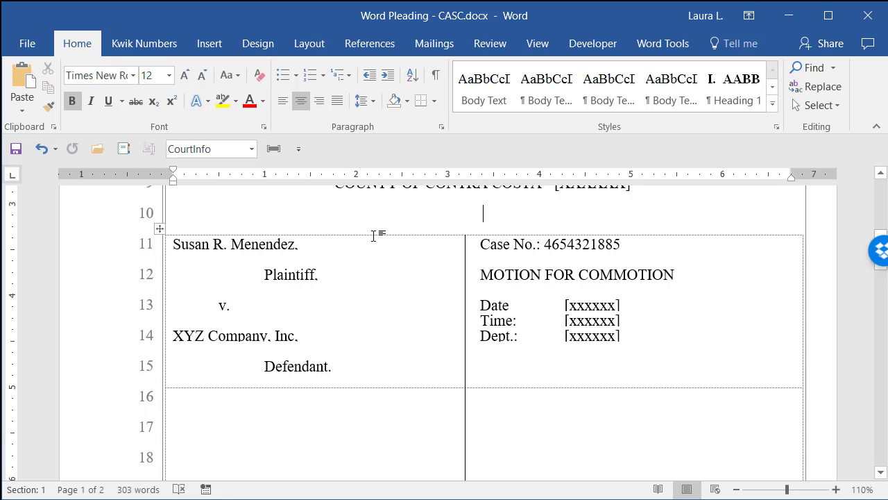
{"action": "left_click", "coordinate": [373, 233]}
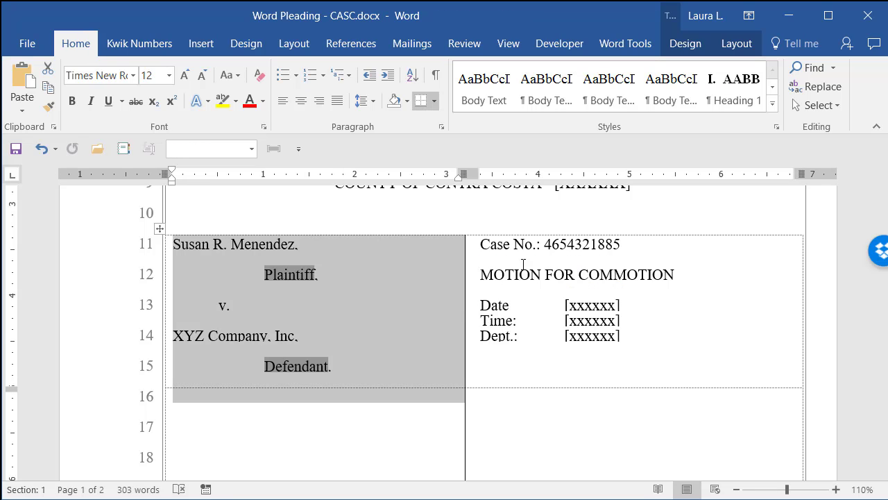
{"action": "left_click", "coordinate": [682, 45]}
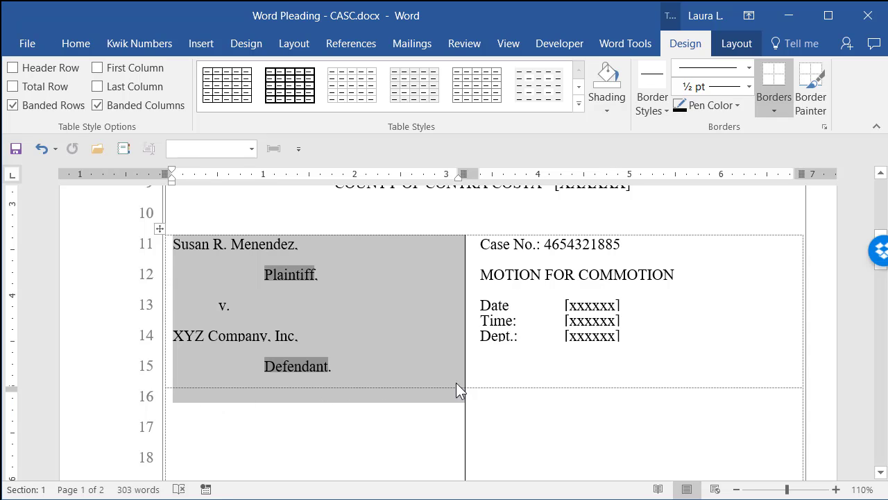
{"action": "left_click", "coordinate": [777, 108]}
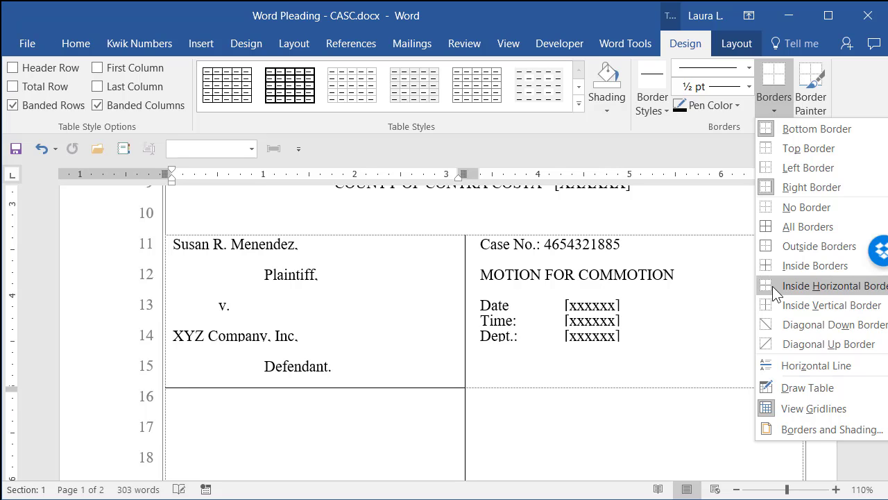
{"action": "left_click", "coordinate": [772, 286]}
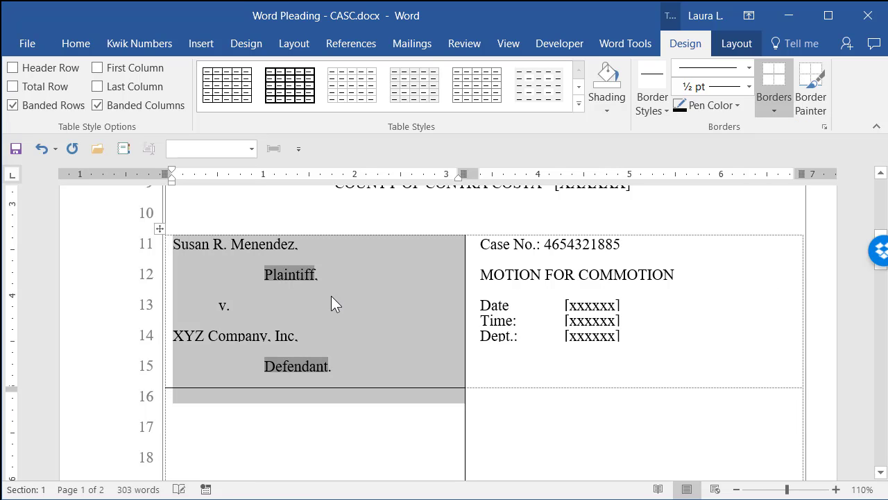
Remove the inside horizontal border between the two left-column cells of the caption table.
{"action": "left_click", "coordinate": [331, 303]}
{"action": "left_click_drag", "start_coordinate": [381, 335], "coordinate": [400, 417]}
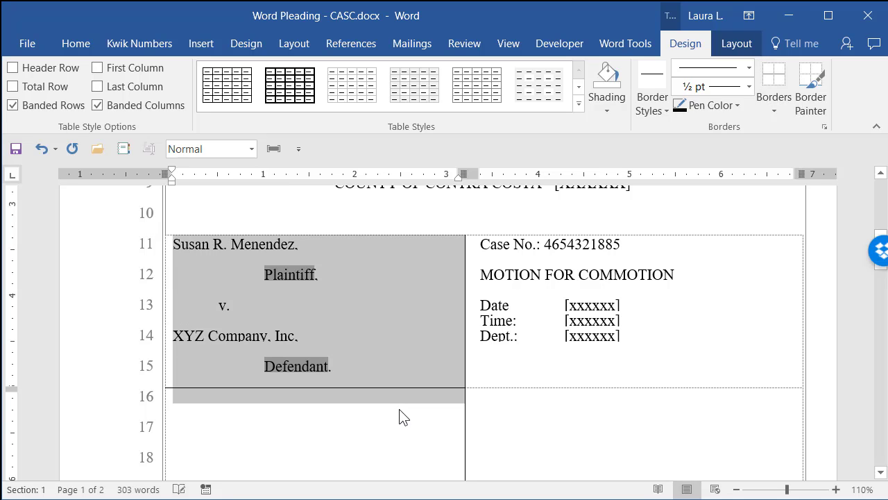
{"action": "left_click", "coordinate": [766, 108]}
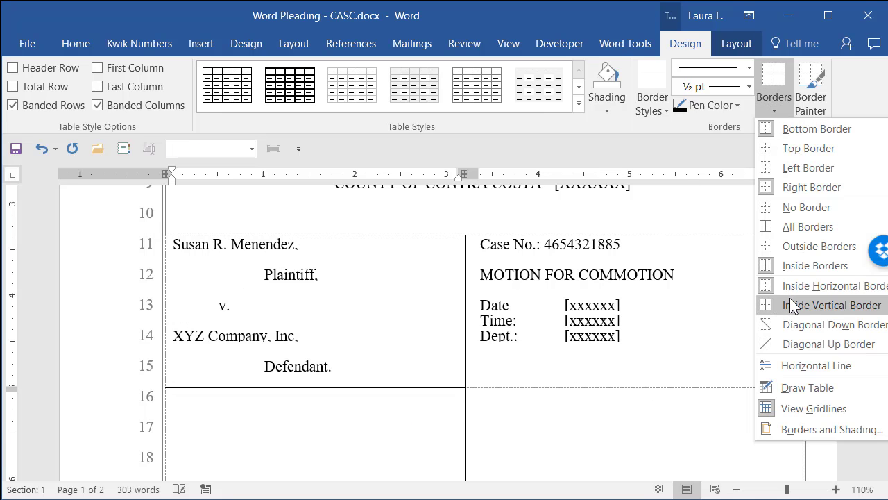
{"action": "left_click", "coordinate": [787, 286]}
{"action": "left_click", "coordinate": [325, 312]}
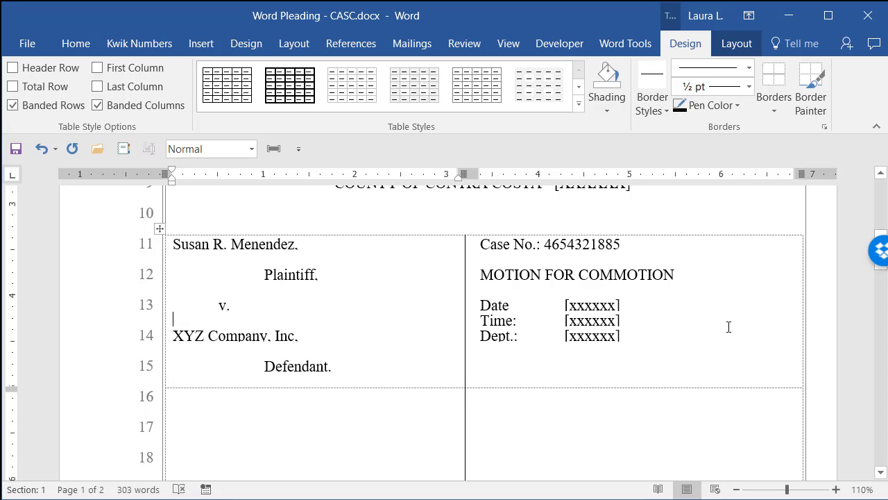
Use the Border Painter to draw a solid ½ pt line between the two left-column cells, and turn the painter off.
{"action": "left_click", "coordinate": [817, 79]}
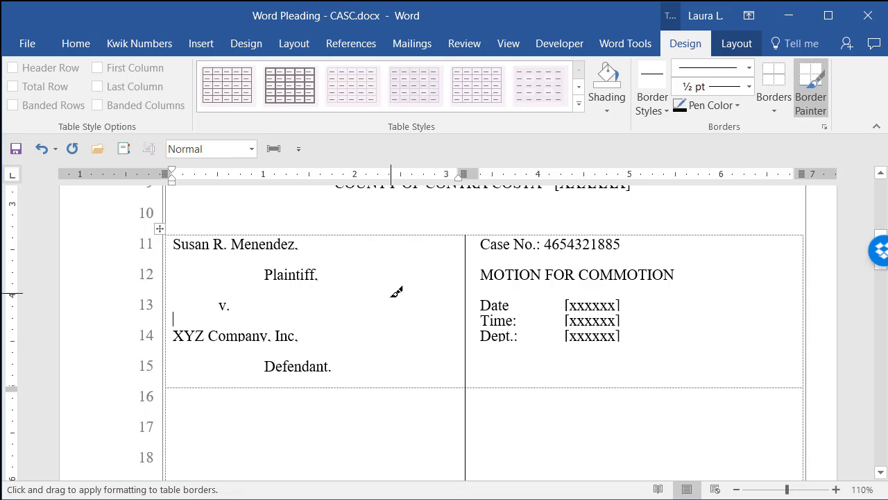
{"action": "left_click", "coordinate": [376, 388]}
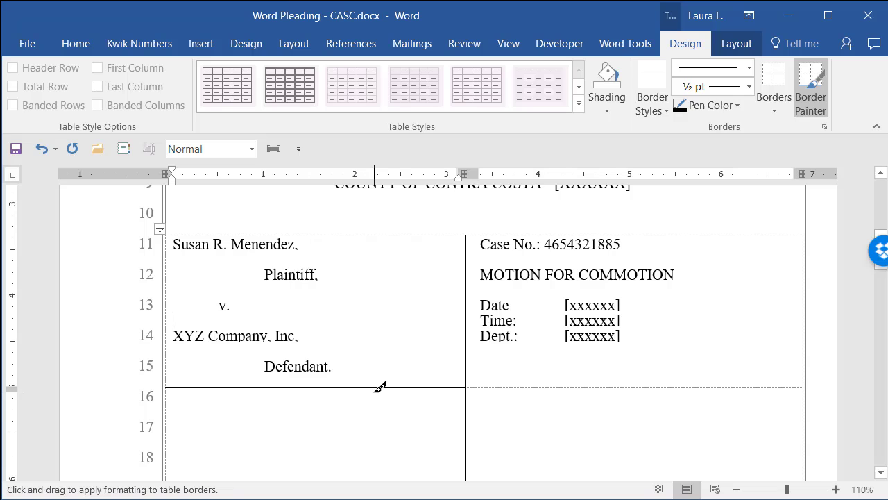
{"action": "left_click", "coordinate": [749, 69]}
{"action": "left_click", "coordinate": [748, 69]}
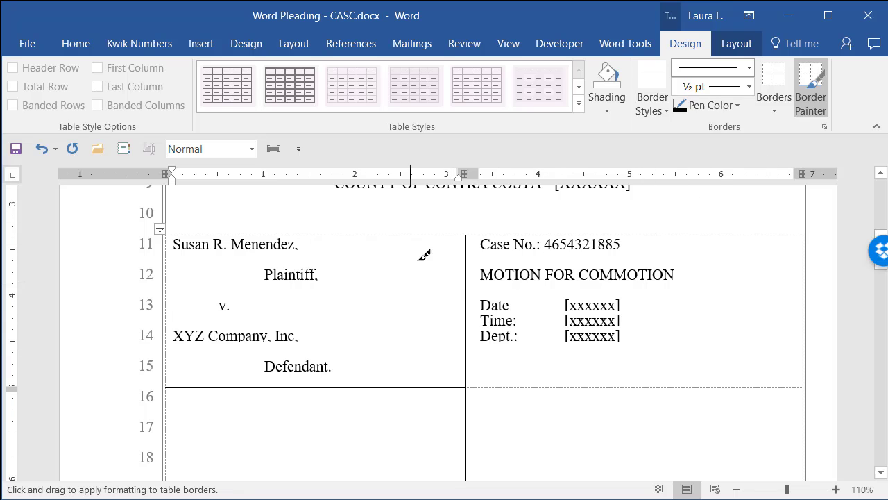
{"action": "left_click", "coordinate": [815, 80]}
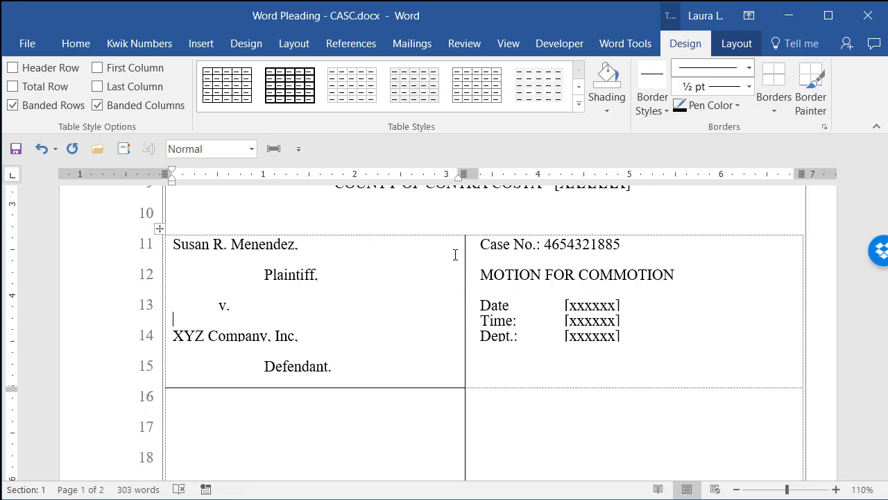
{"action": "left_click_drag", "start_coordinate": [412, 254], "coordinate": [577, 462]}
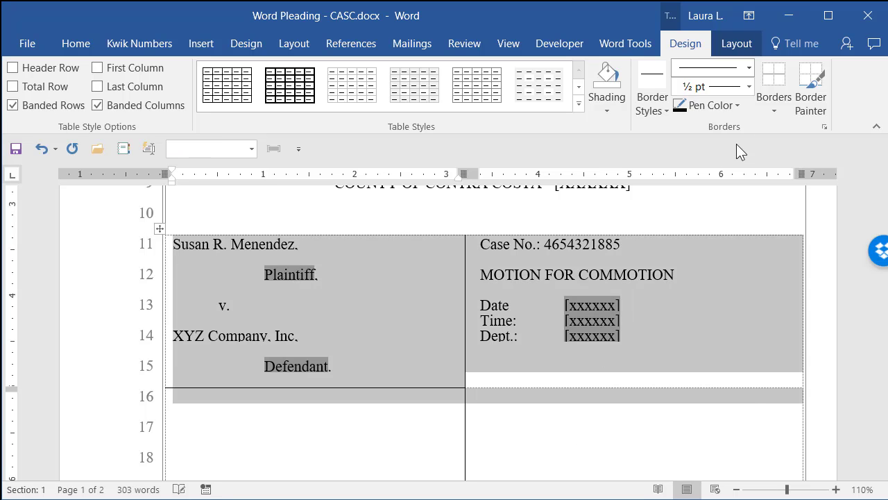
{"action": "left_click", "coordinate": [778, 109]}
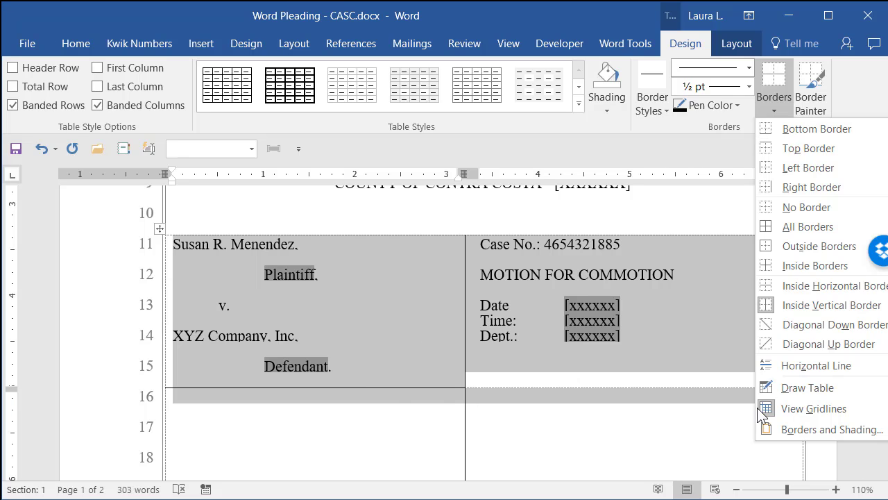
{"action": "left_click", "coordinate": [249, 294]}
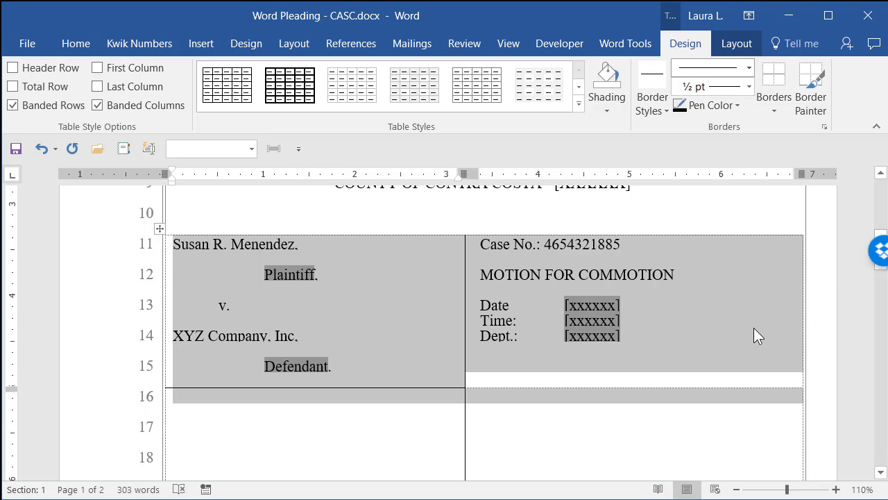
{"action": "left_click", "coordinate": [656, 337]}
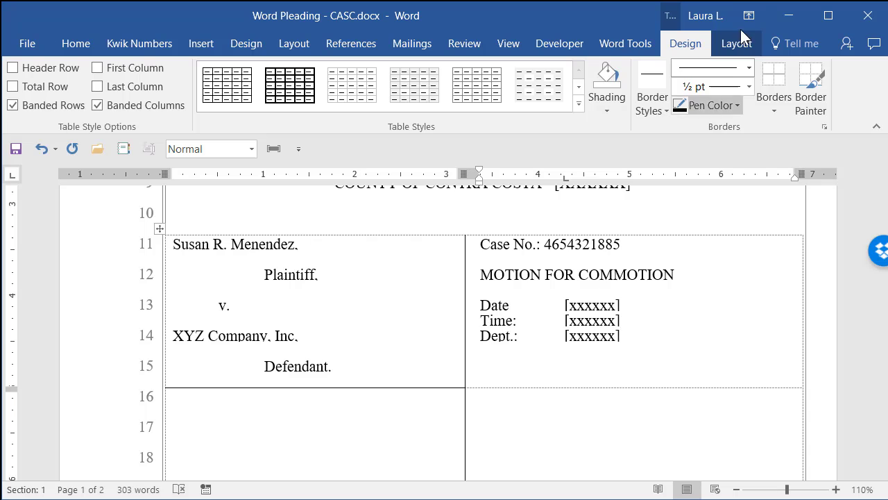
{"action": "left_click", "coordinate": [570, 290]}
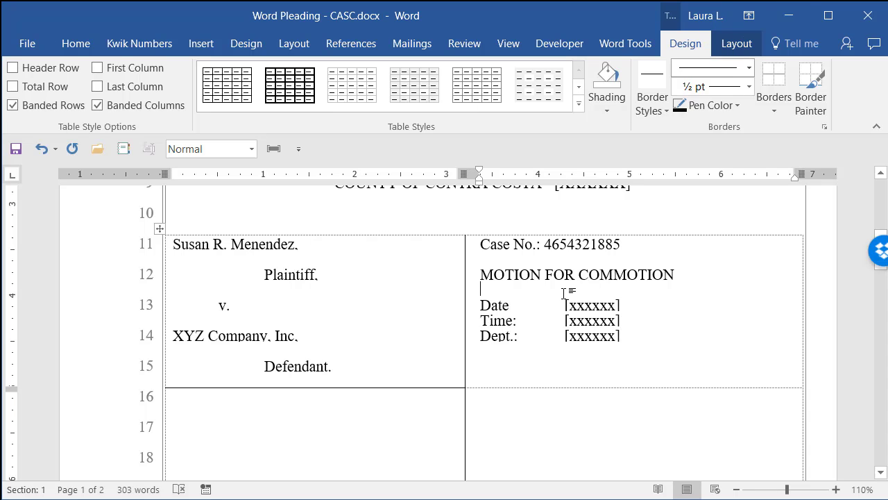
Turn off the display of table gridlines.
{"action": "left_click", "coordinate": [737, 44]}
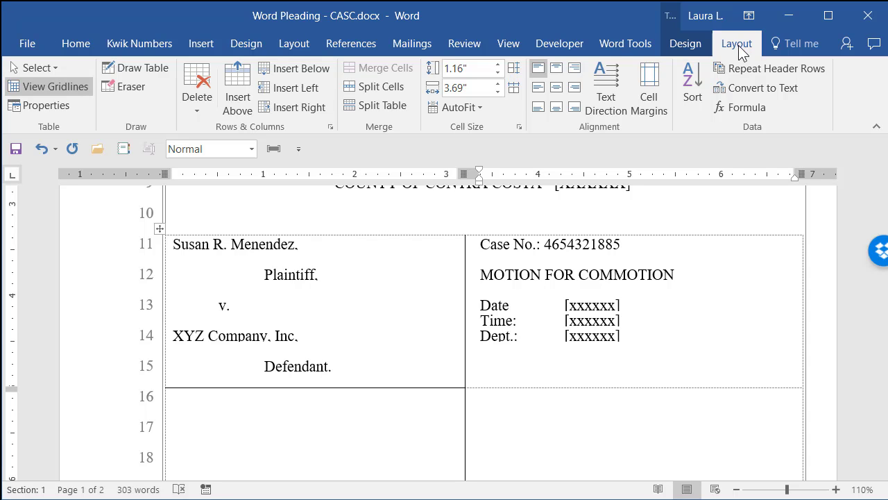
{"action": "left_click", "coordinate": [806, 498]}
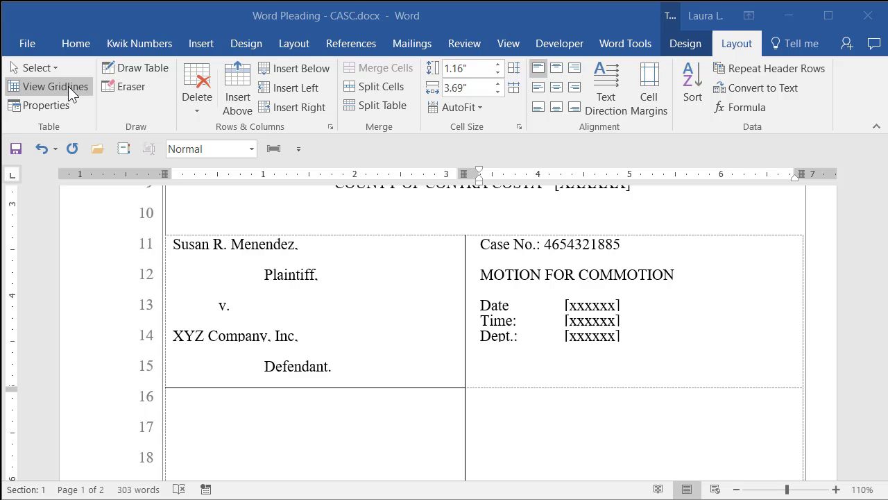
{"action": "left_click", "coordinate": [37, 83]}
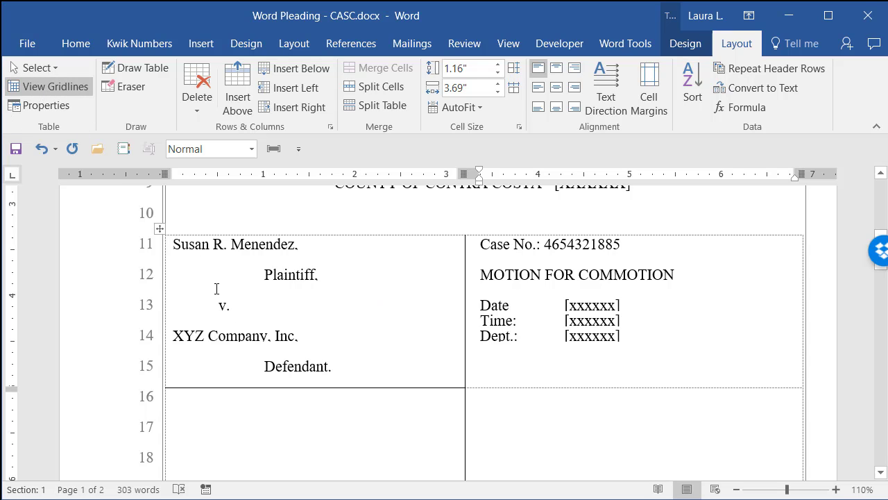
{"action": "left_click", "coordinate": [53, 93]}
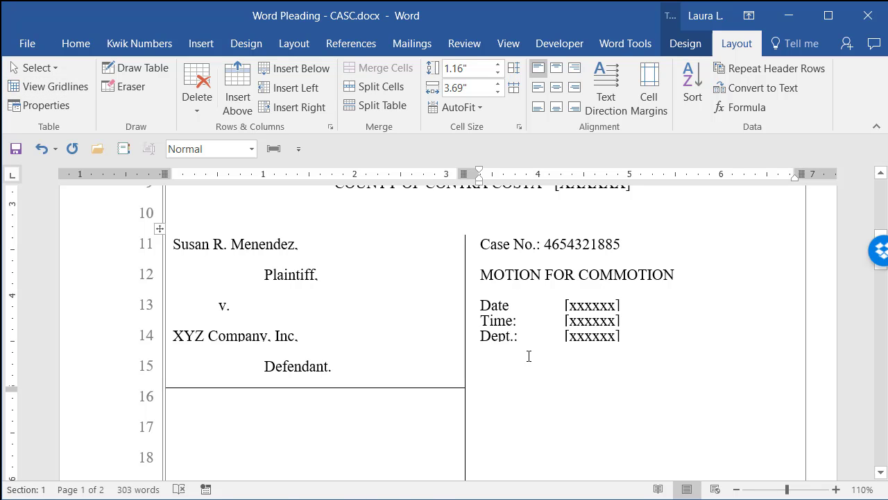
Select all cells of the caption table and remove every border with No Border.
{"action": "left_click_drag", "start_coordinate": [414, 305], "coordinate": [543, 435]}
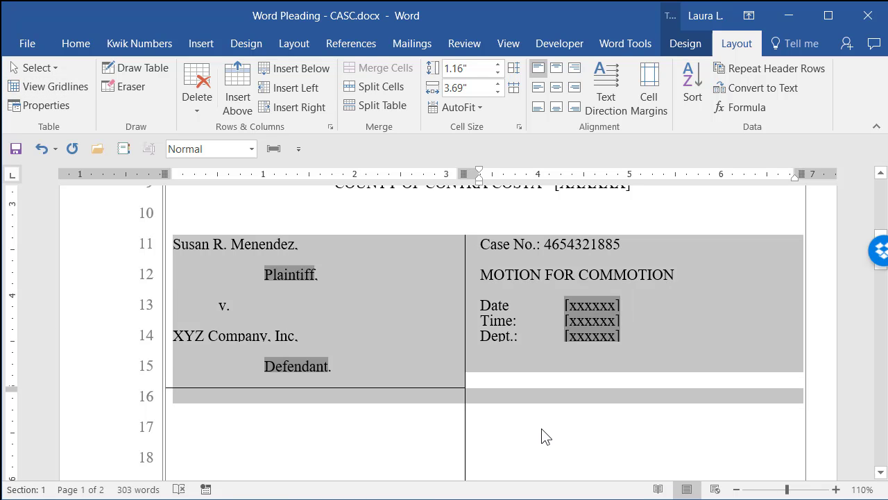
{"action": "left_click", "coordinate": [678, 47]}
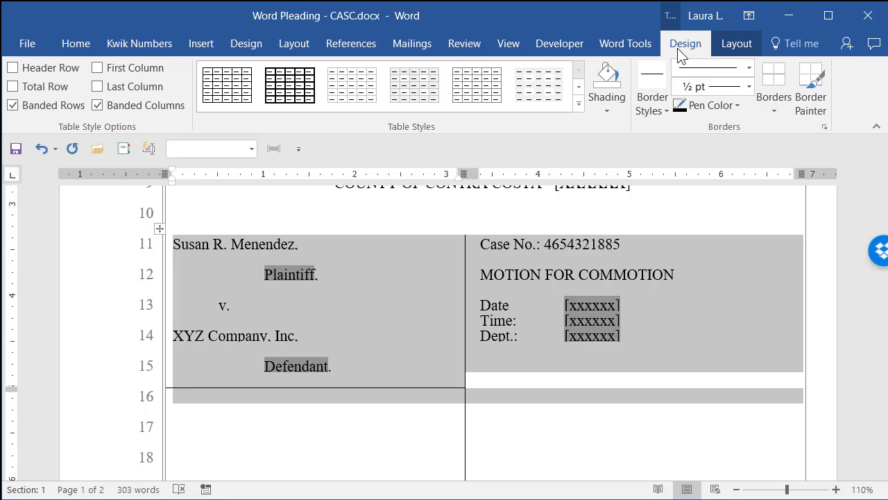
{"action": "left_click", "coordinate": [775, 111]}
{"action": "left_click", "coordinate": [798, 208]}
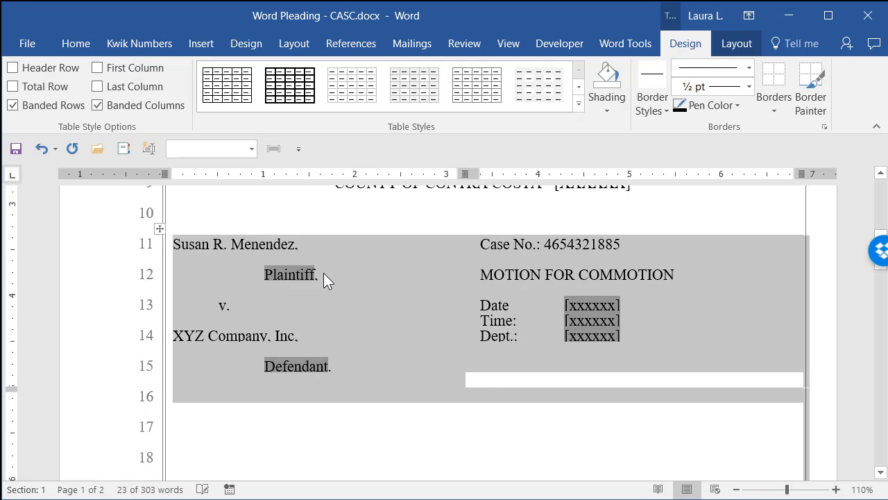
{"action": "left_click", "coordinate": [365, 310]}
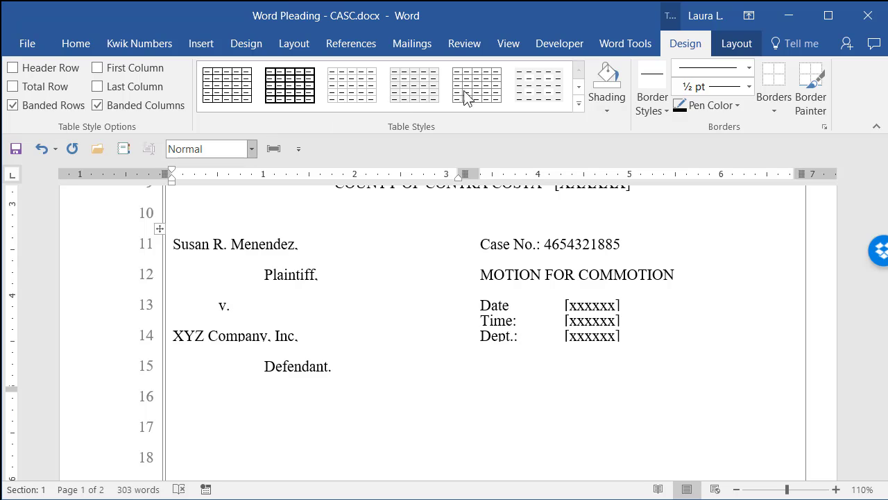
Turn the display of table gridlines back on for the borderless caption table.
{"action": "left_click", "coordinate": [300, 319]}
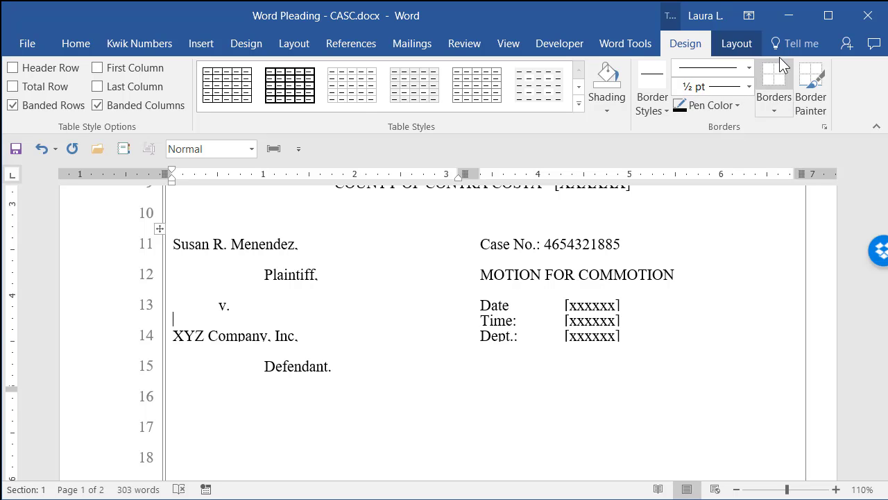
{"action": "left_click", "coordinate": [739, 46]}
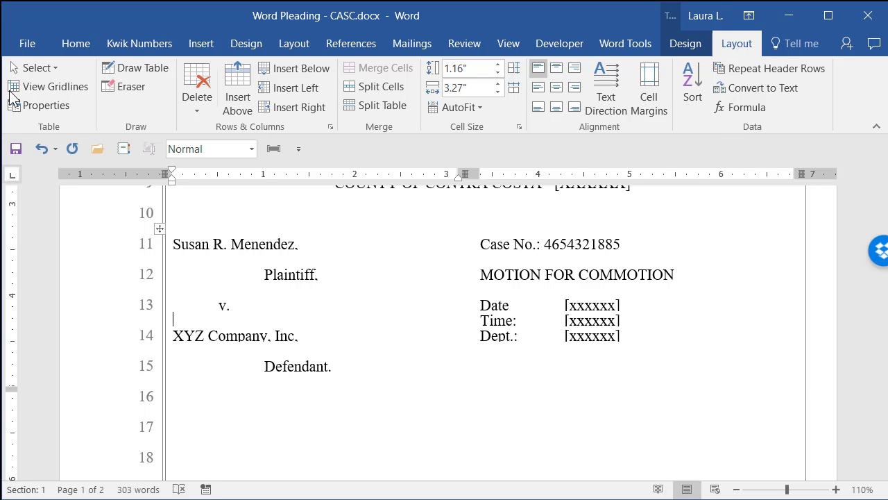
{"action": "left_click", "coordinate": [40, 89]}
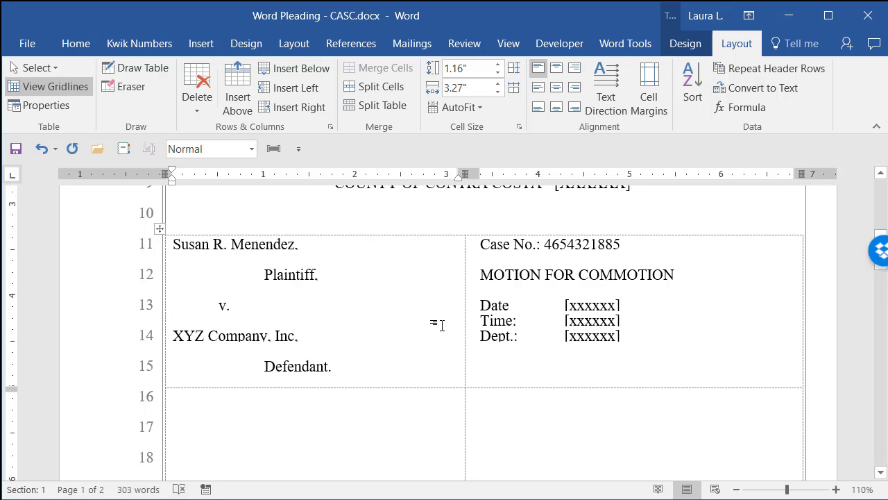
{"action": "scroll", "coordinate": [326, 378], "scroll_direction": "down", "scroll_amount": 2}
{"action": "scroll", "coordinate": [323, 354], "scroll_direction": "up", "scroll_amount": 2}
Use the Border Painter to draw solid ½ pt lines along the centre divider of both rows and beneath both left-column cells.
{"action": "left_click", "coordinate": [372, 279]}
{"action": "left_click", "coordinate": [689, 52]}
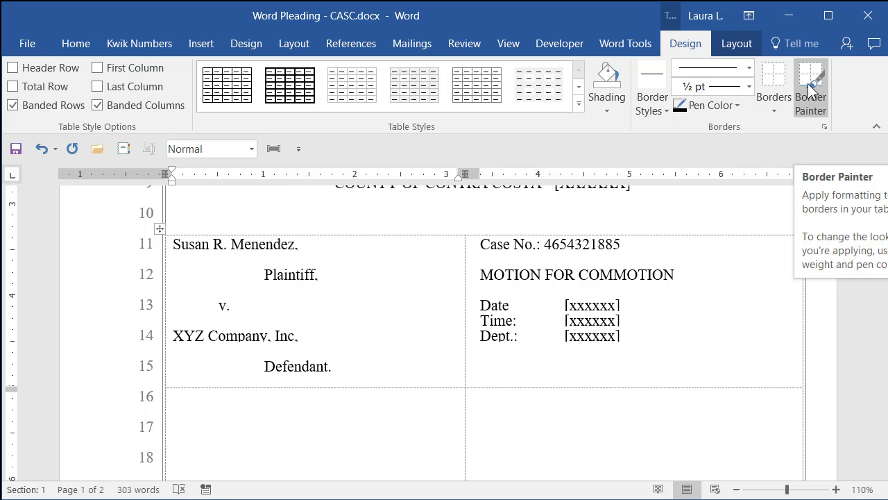
{"action": "left_click", "coordinate": [809, 88]}
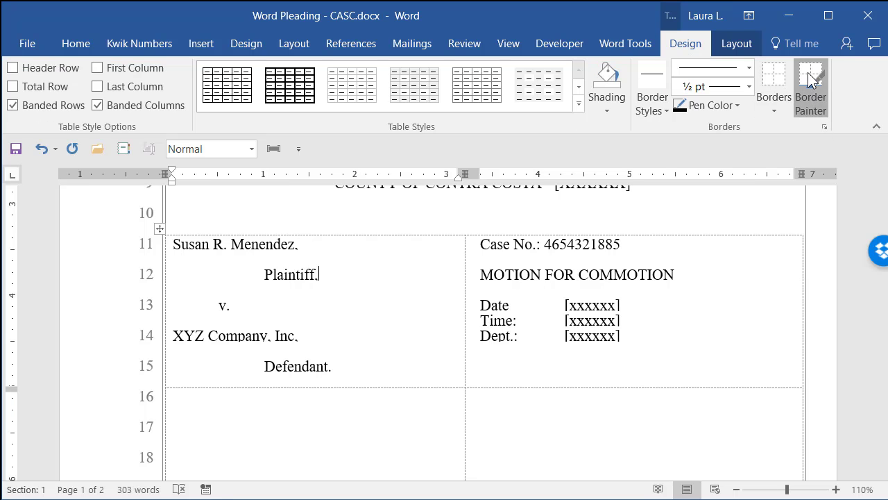
{"action": "left_click", "coordinate": [465, 257]}
{"action": "left_click", "coordinate": [422, 387]}
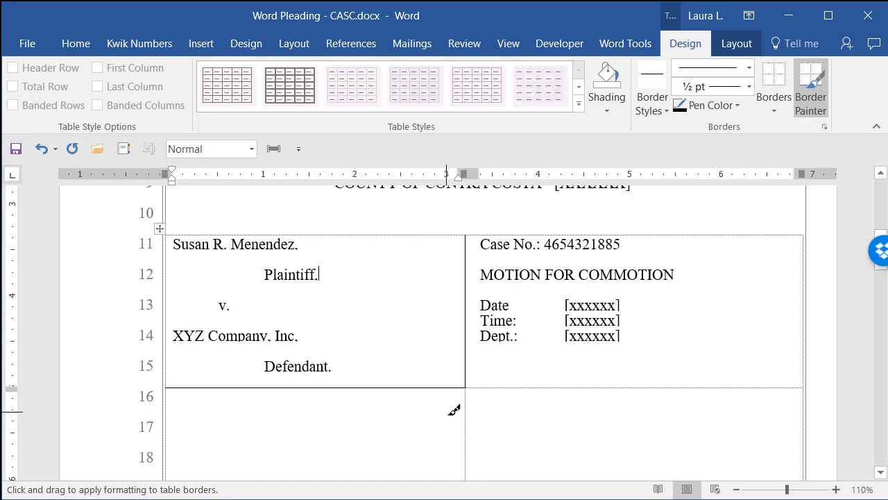
{"action": "left_click", "coordinate": [466, 420]}
{"action": "scroll", "coordinate": [508, 409], "scroll_direction": "down", "scroll_amount": 2}
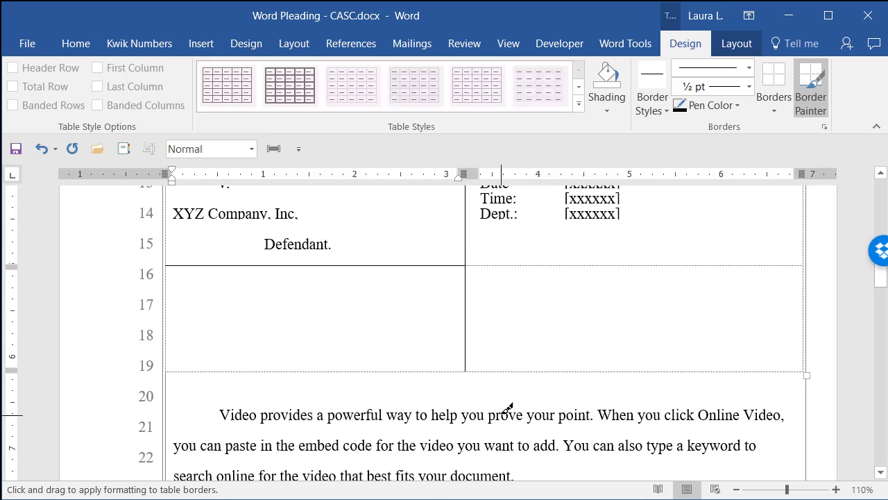
{"action": "left_click", "coordinate": [362, 371]}
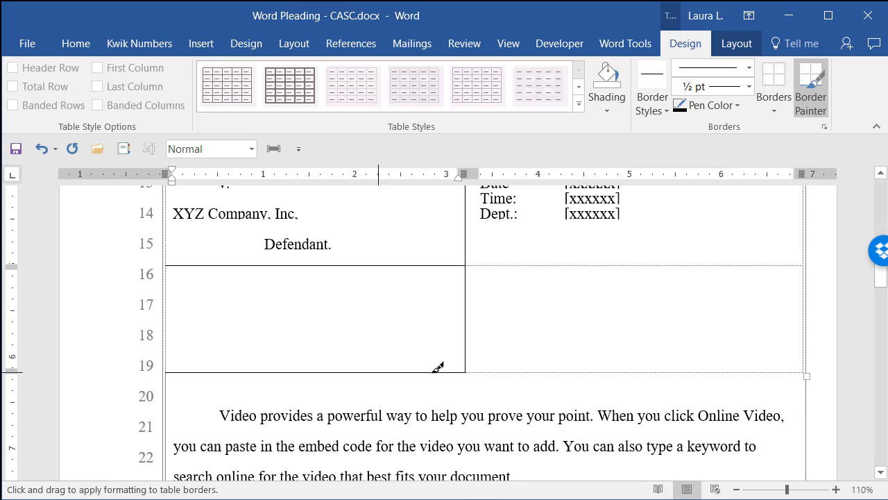